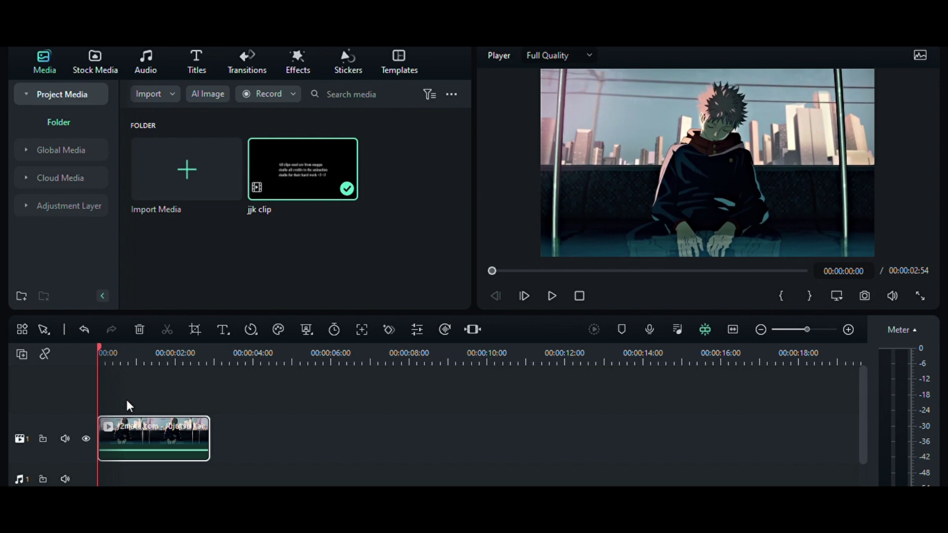
Duplicate the clip on the same track at 00:00:03:12 and place the playhead over the copy at 00:00:03:57
{"action": "left_click", "coordinate": [224, 364]}
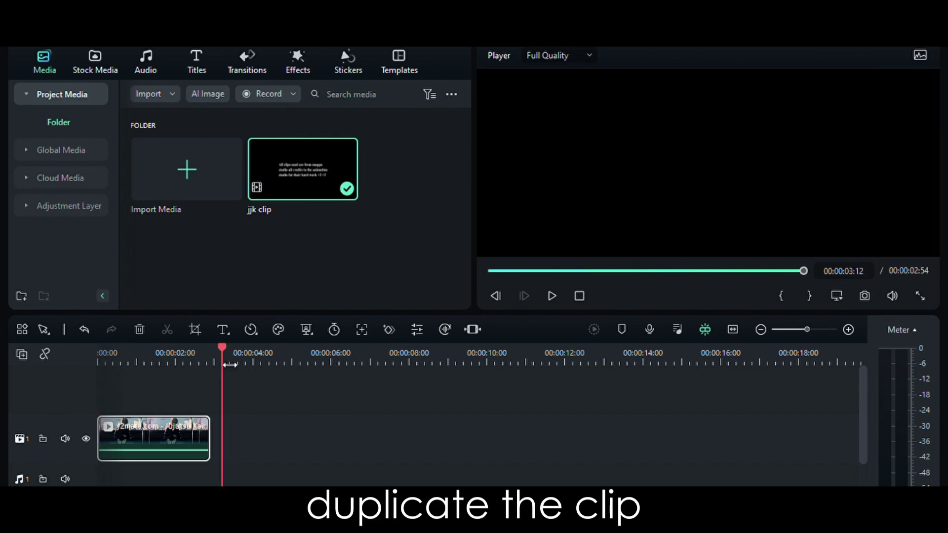
{"action": "key", "text": "ctrl+d"}
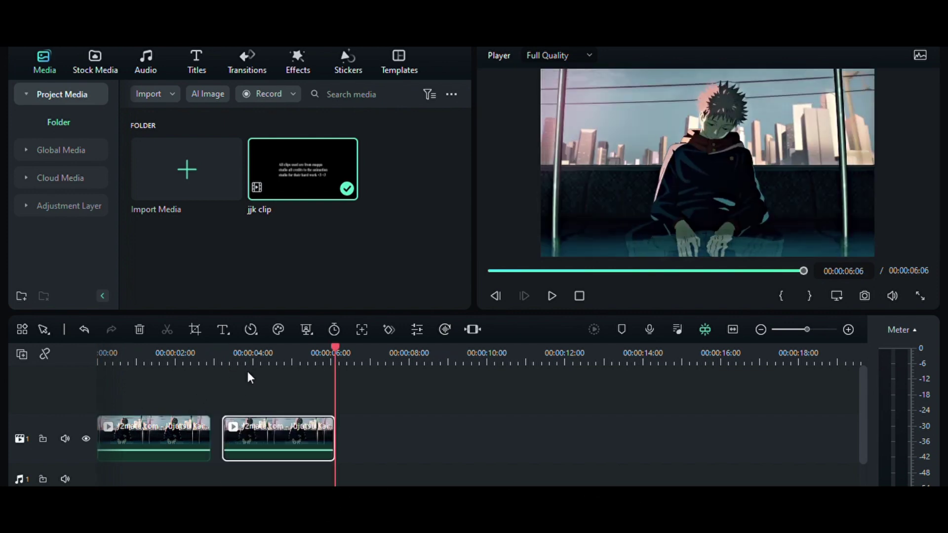
{"action": "left_click", "coordinate": [248, 350]}
{"action": "left_click_drag", "start_coordinate": [246, 356], "coordinate": [251, 357]}
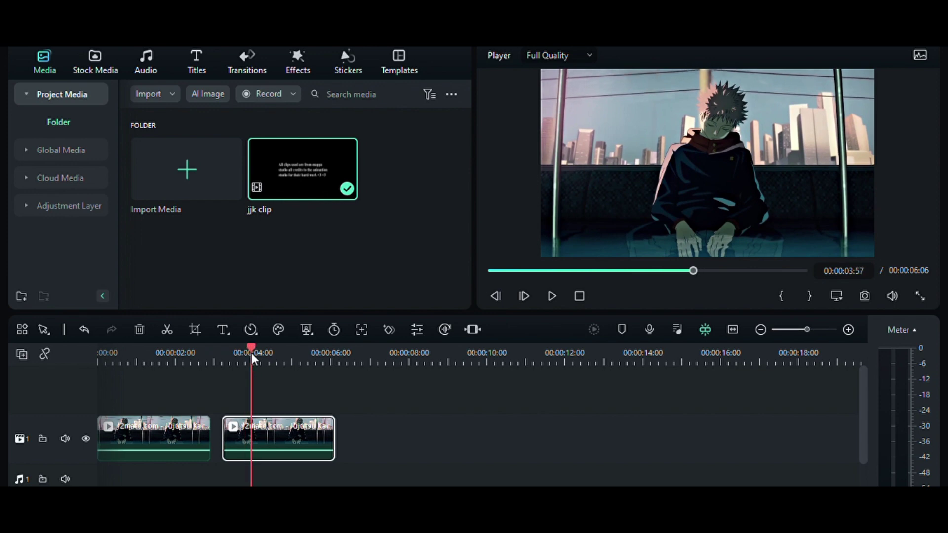
Enable Smart Cutout from the AI tools on the duplicated clip and open its cutout editor
{"action": "double_click", "coordinate": [259, 428]}
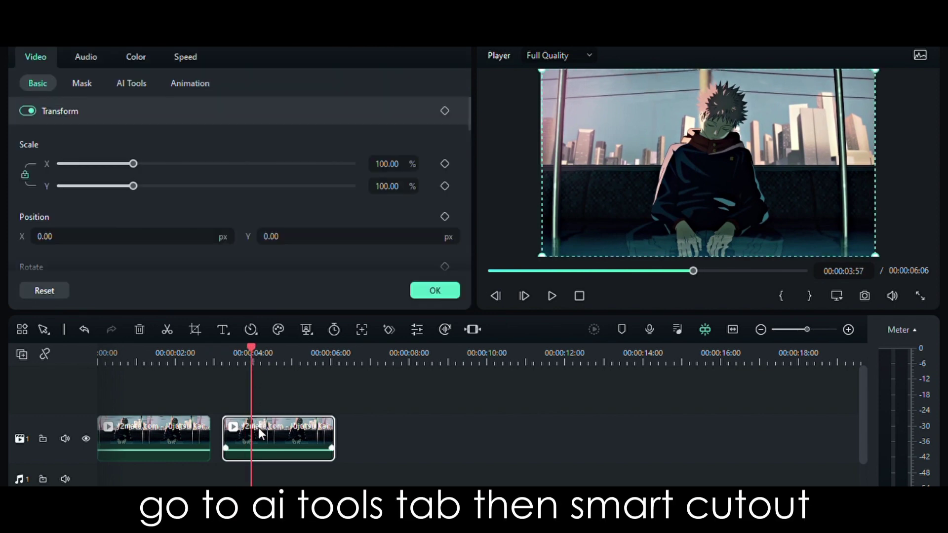
{"action": "left_click", "coordinate": [120, 83]}
{"action": "scroll", "coordinate": [108, 188], "scroll_direction": "down", "scroll_amount": 5}
{"action": "scroll", "coordinate": [104, 197], "scroll_direction": "down", "scroll_amount": 2}
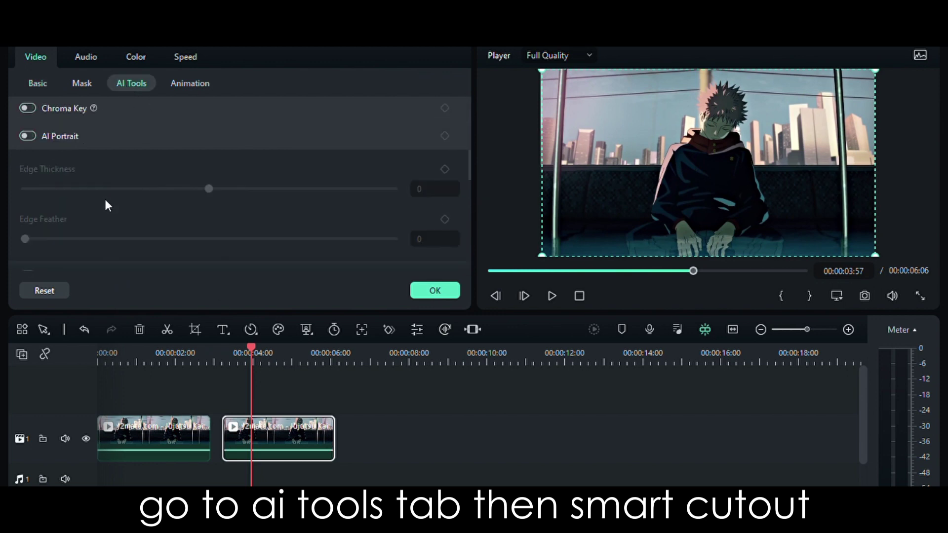
{"action": "scroll", "coordinate": [105, 200], "scroll_direction": "down", "scroll_amount": 4}
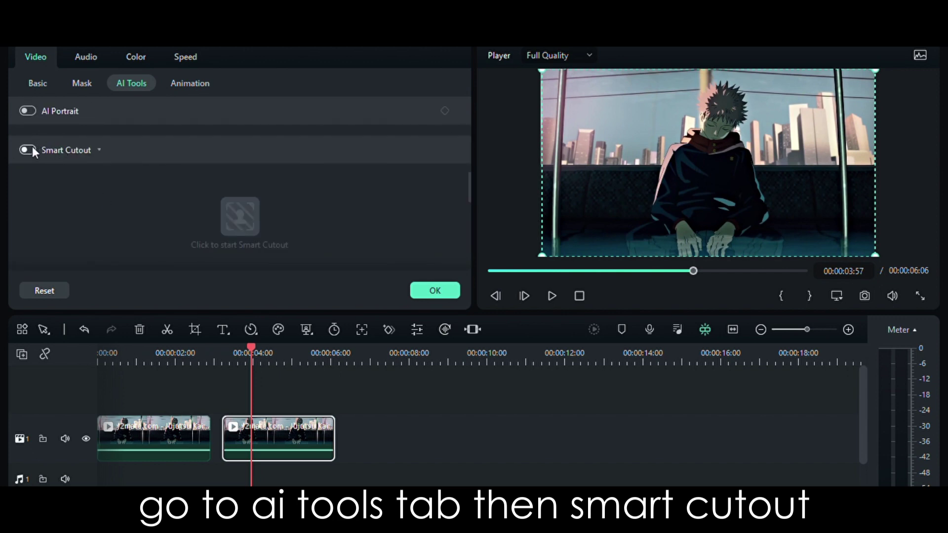
{"action": "left_click", "coordinate": [27, 150]}
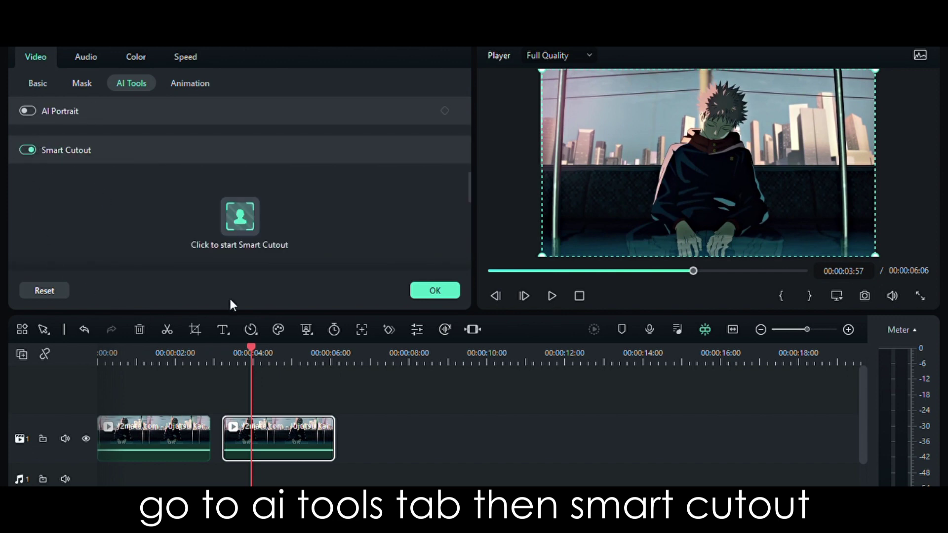
{"action": "left_click", "coordinate": [240, 216]}
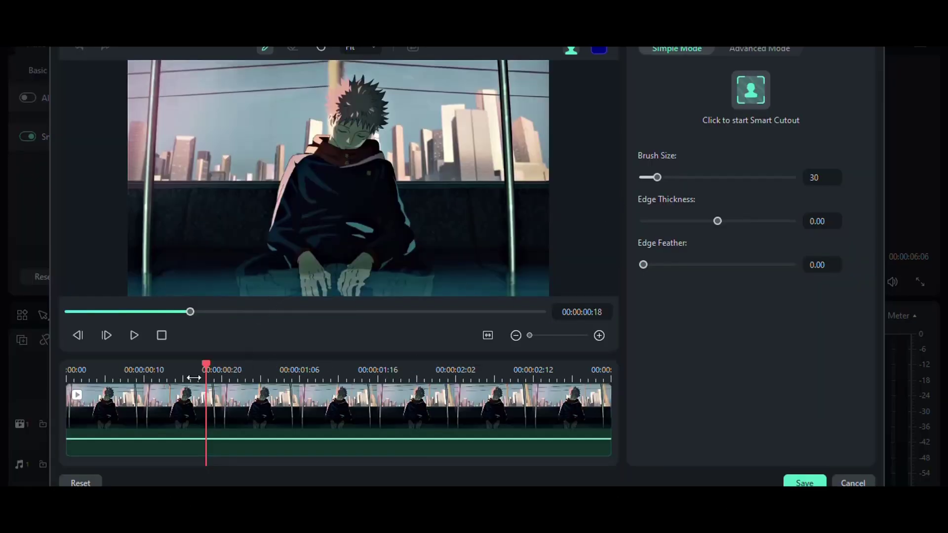
Play the clip from its first frame in the cutout editor to review the footage, and return to the start
{"action": "left_click_drag", "start_coordinate": [203, 364], "coordinate": [36, 369]}
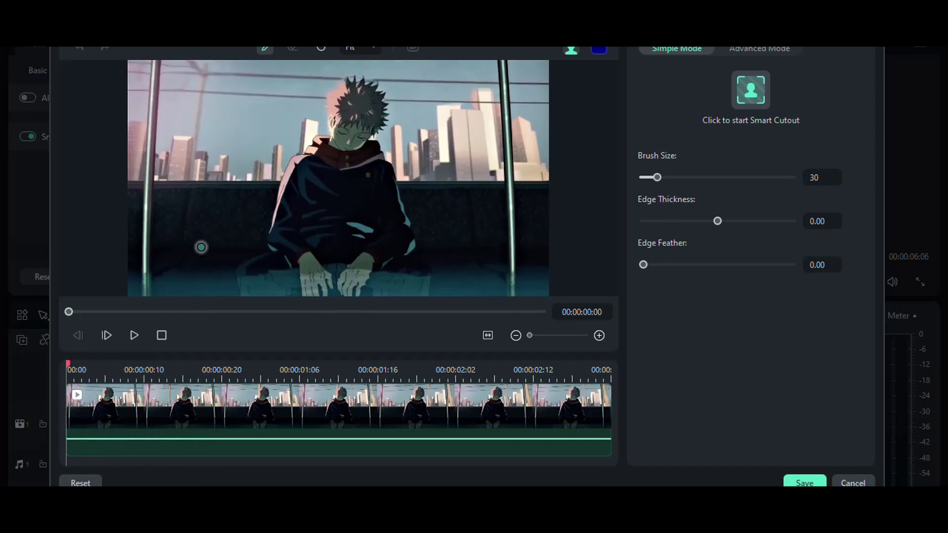
{"action": "left_click", "coordinate": [135, 335]}
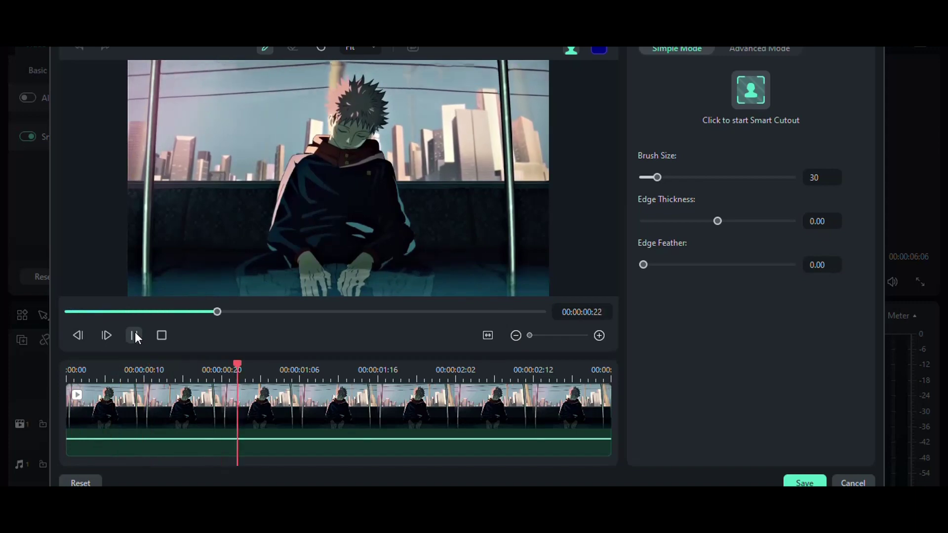
{"action": "left_click", "coordinate": [254, 369]}
{"action": "left_click_drag", "start_coordinate": [251, 366], "coordinate": [5, 380]}
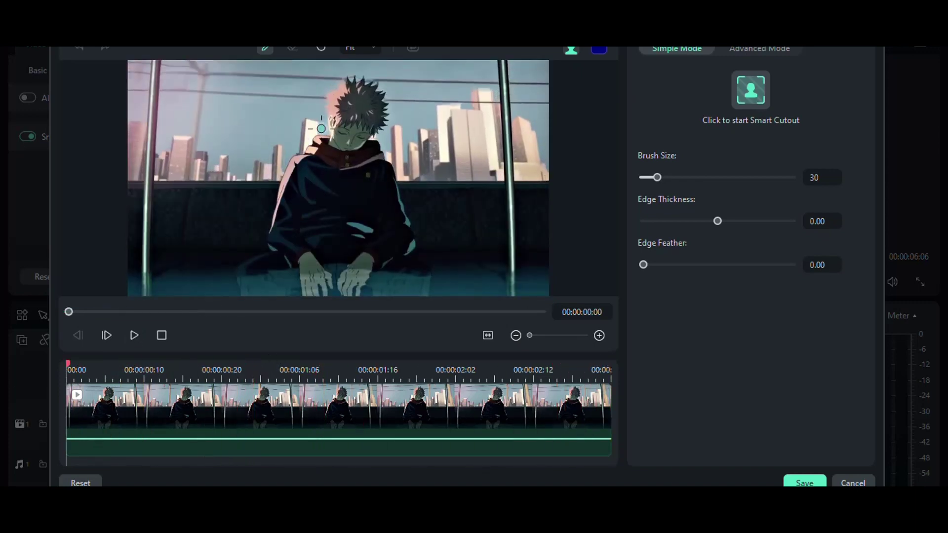
Paint the cutout mask over the seated character's head, body, hands and legs on the first frame
{"action": "mouse_move", "coordinate": [353, 100]}
{"action": "left_mouse_down"}
{"action": "mouse_move", "coordinate": [351, 159]}
{"action": "mouse_move", "coordinate": [326, 222]}
{"action": "mouse_move", "coordinate": [285, 260]}
{"action": "left_mouse_up"}
{"action": "left_click_drag", "start_coordinate": [355, 230], "coordinate": [343, 221]}
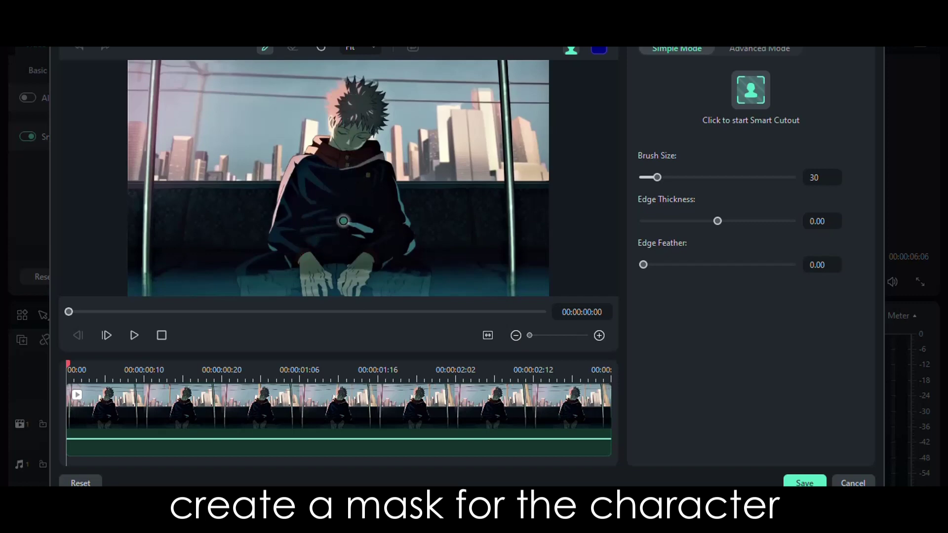
{"action": "scroll", "coordinate": [349, 166], "scroll_direction": "up", "scroll_amount": 1}
{"action": "left_click_drag", "start_coordinate": [320, 146], "coordinate": [317, 169]}
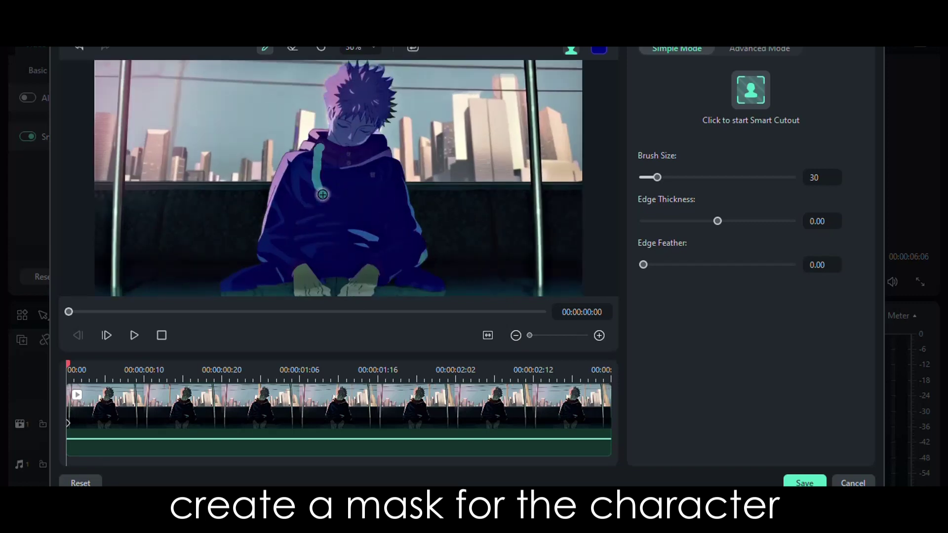
{"action": "scroll", "coordinate": [384, 239], "scroll_direction": "up", "scroll_amount": 1}
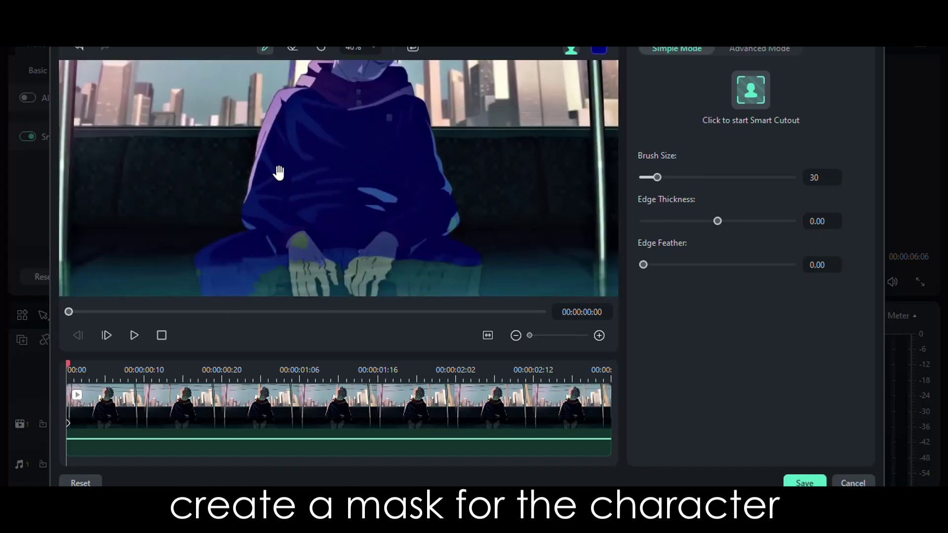
{"action": "scroll", "coordinate": [303, 228], "scroll_direction": "up", "scroll_amount": 1}
{"action": "scroll", "coordinate": [307, 252], "scroll_direction": "up", "scroll_amount": 1}
{"action": "scroll", "coordinate": [345, 235], "scroll_direction": "up", "scroll_amount": 1}
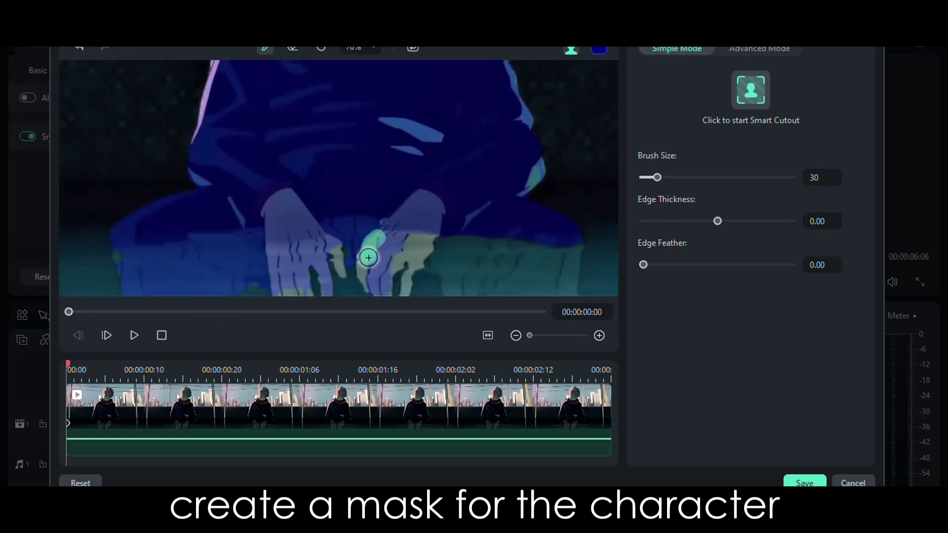
{"action": "mouse_move", "coordinate": [498, 269]}
{"action": "left_mouse_down"}
{"action": "mouse_move", "coordinate": [557, 306]}
{"action": "mouse_move", "coordinate": [434, 239]}
{"action": "left_mouse_up"}
{"action": "scroll", "coordinate": [428, 244], "scroll_direction": "up", "scroll_amount": 1}
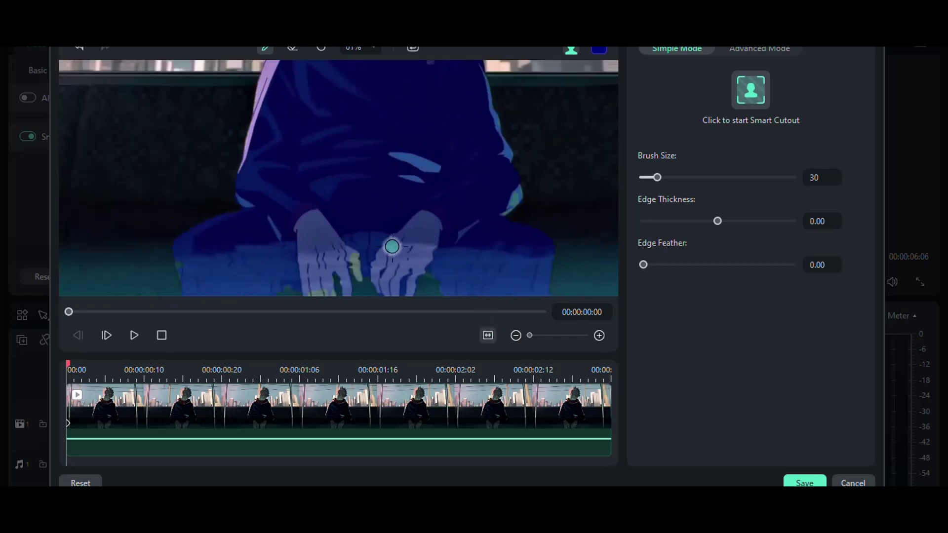
{"action": "scroll", "coordinate": [356, 222], "scroll_direction": "down", "scroll_amount": 5}
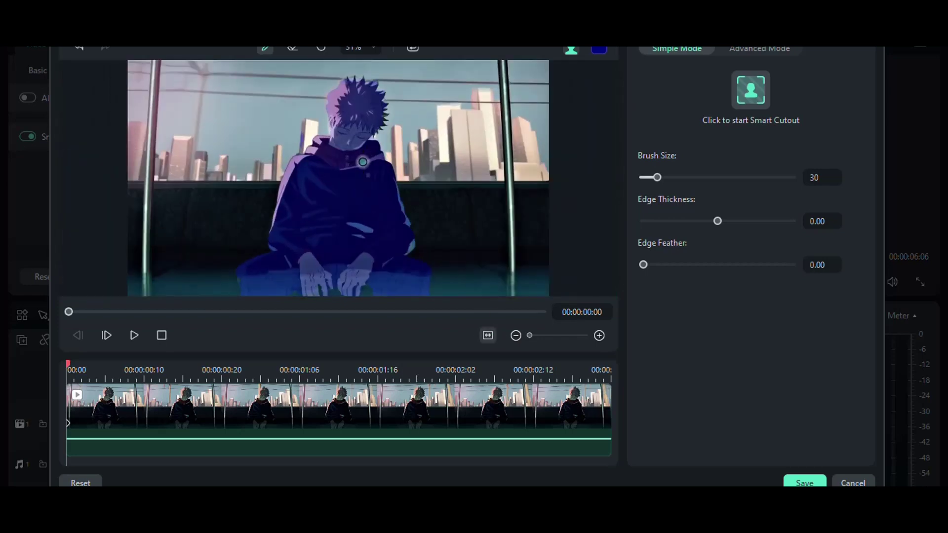
Erase the stray fragment beside the character's neck using the Transparency Black view, and return to the alpha overlay and brush
{"action": "left_click", "coordinate": [571, 49]}
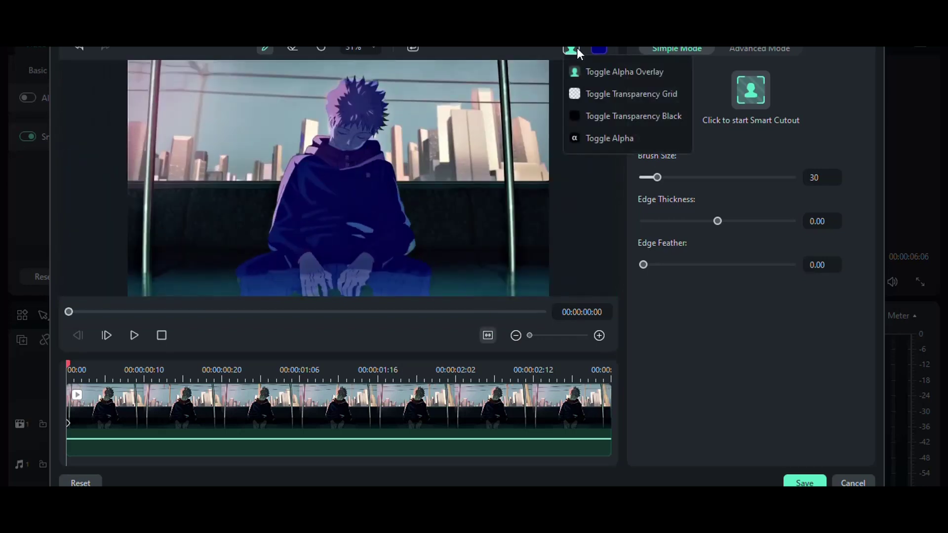
{"action": "left_click", "coordinate": [603, 118]}
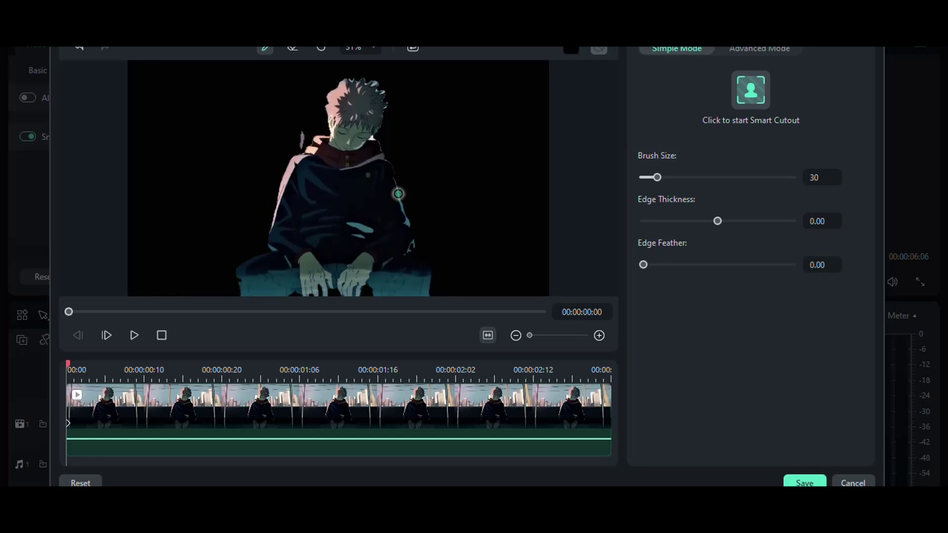
{"action": "key", "text": "e"}
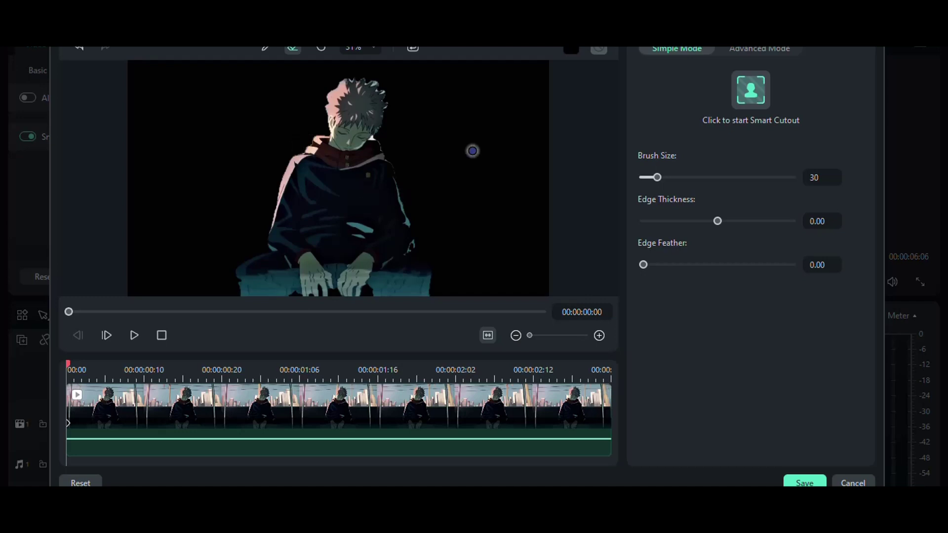
{"action": "left_click", "coordinate": [573, 49]}
{"action": "left_click", "coordinate": [576, 72]}
{"action": "left_click", "coordinate": [265, 49]}
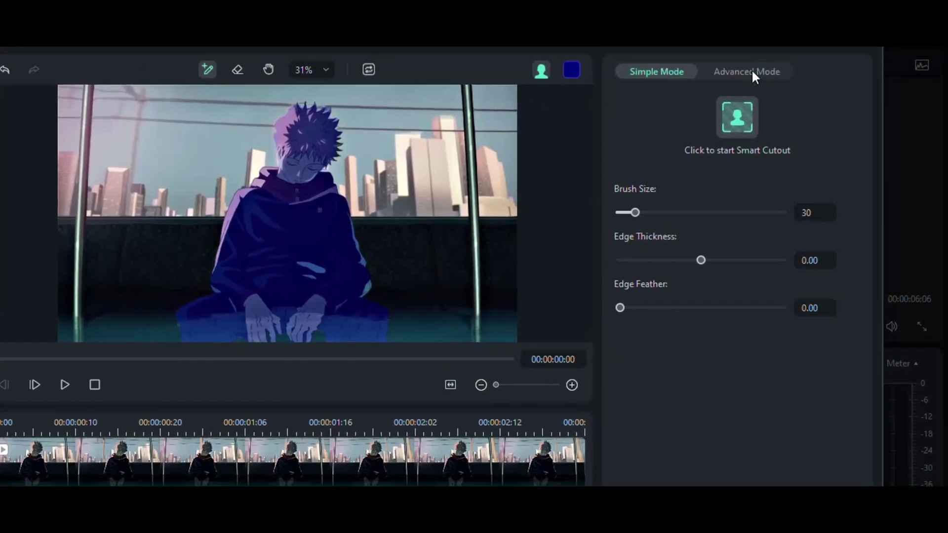
Track the character mask forward through the whole clip in Advanced Mode and save the cutout
{"action": "left_click", "coordinate": [759, 48]}
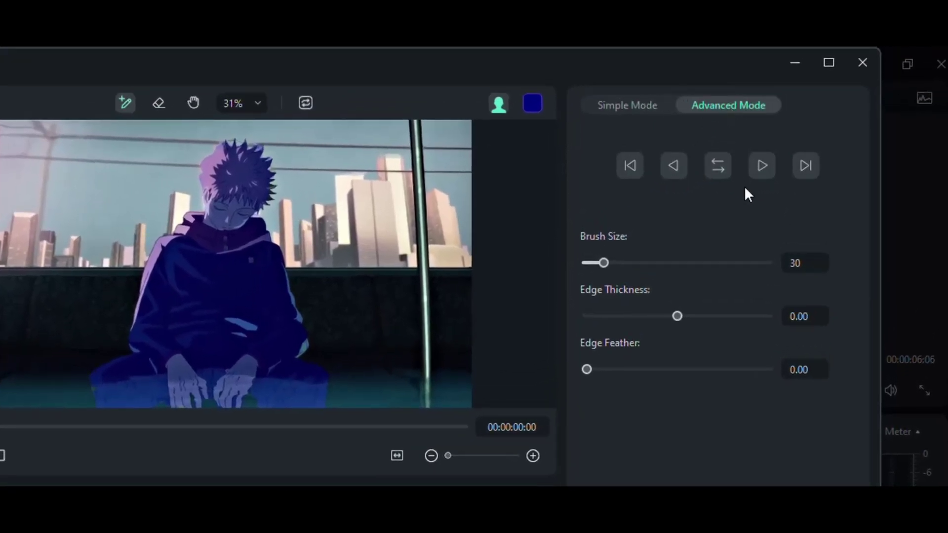
{"action": "left_click", "coordinate": [756, 159]}
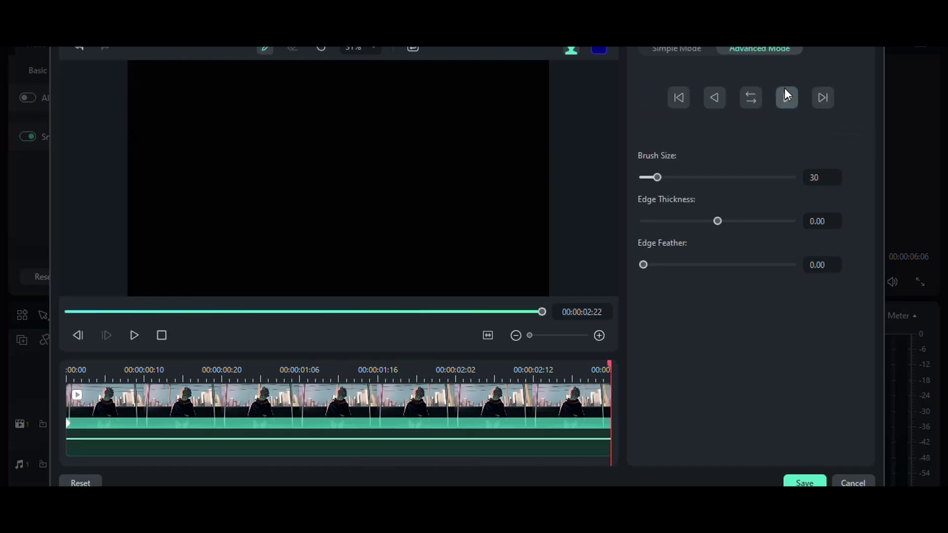
{"action": "left_click", "coordinate": [804, 483]}
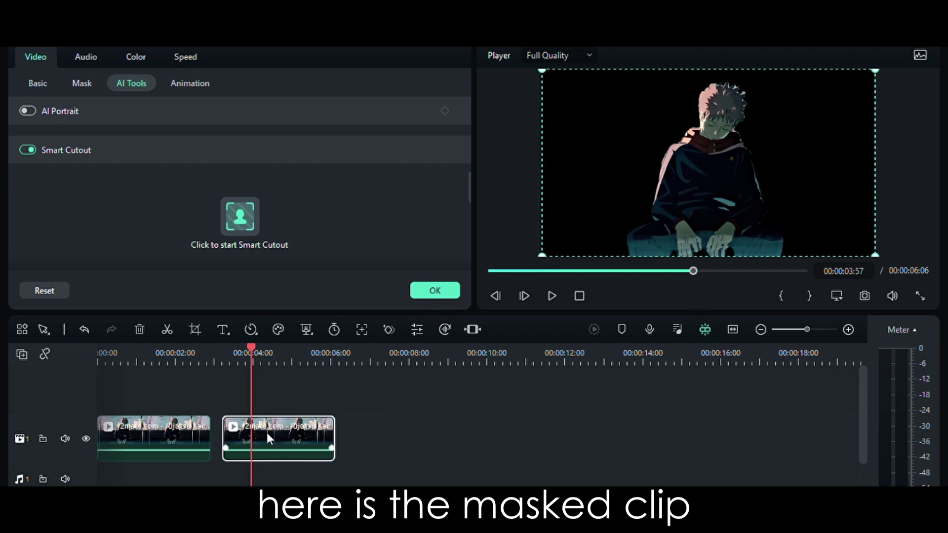
Place the masked clip on the track directly above the original, aligned with its start, and close the clip settings
{"action": "left_click_drag", "start_coordinate": [249, 345], "coordinate": [233, 346]}
{"action": "key", "text": "space"}
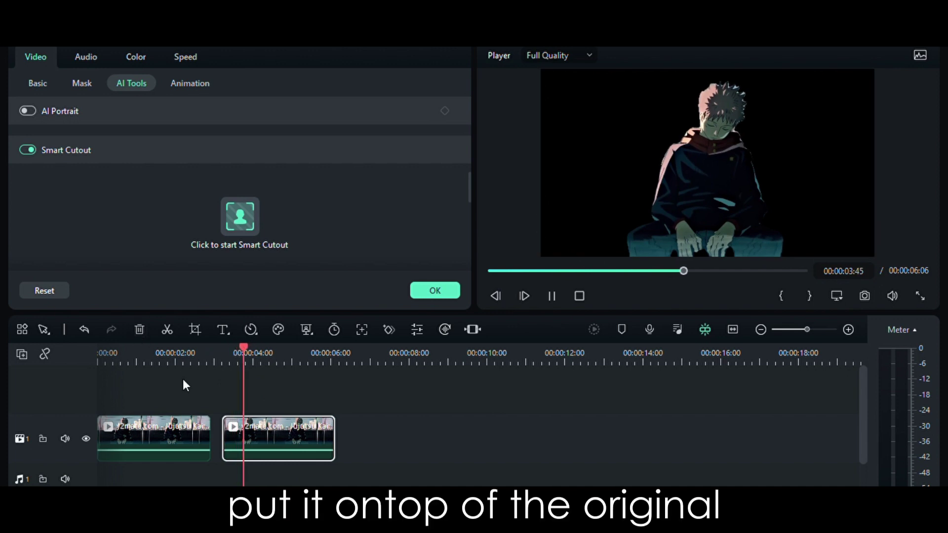
{"action": "left_click_drag", "start_coordinate": [294, 443], "coordinate": [127, 395]}
{"action": "left_click_drag", "start_coordinate": [317, 348], "coordinate": [148, 369]}
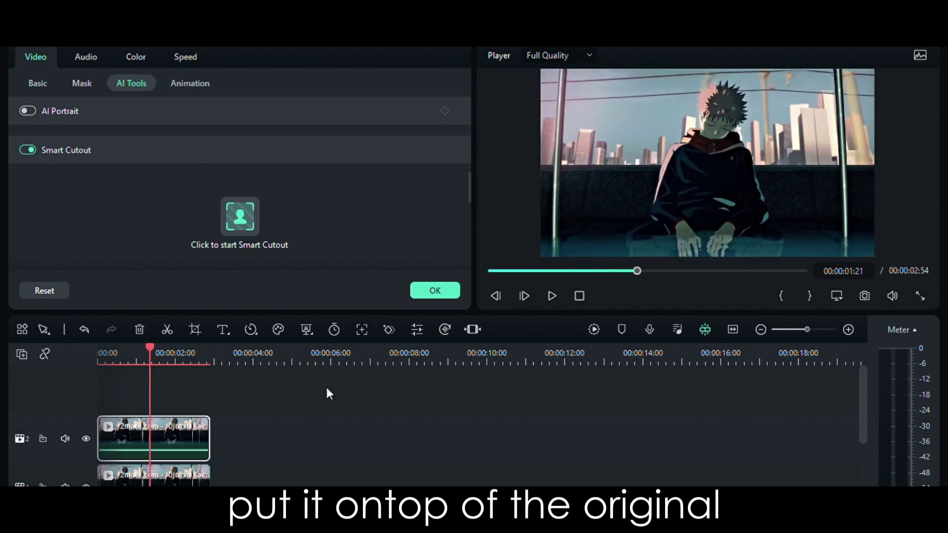
{"action": "left_click", "coordinate": [440, 290]}
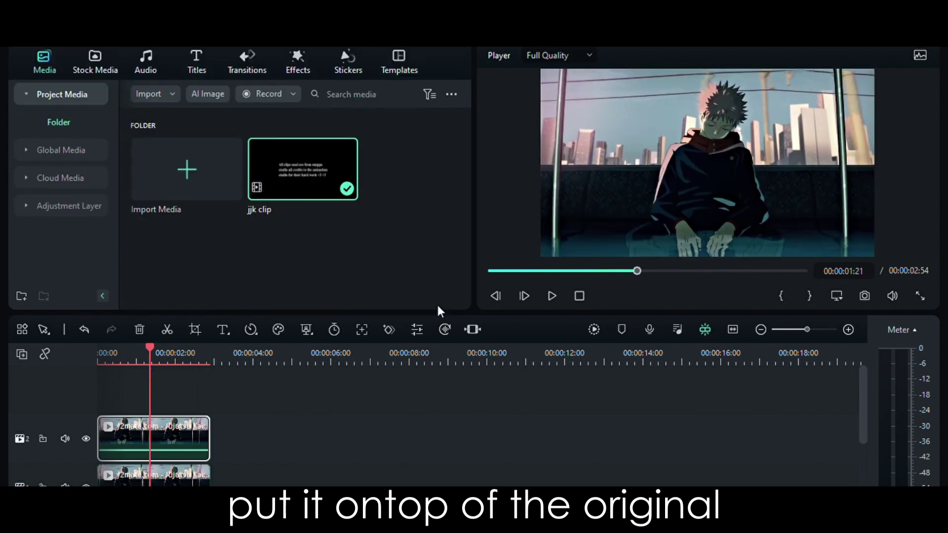
Search the downloaded effects for "negative" and apply Negative Purple to the masked clip on the upper track
{"action": "left_click", "coordinate": [301, 61]}
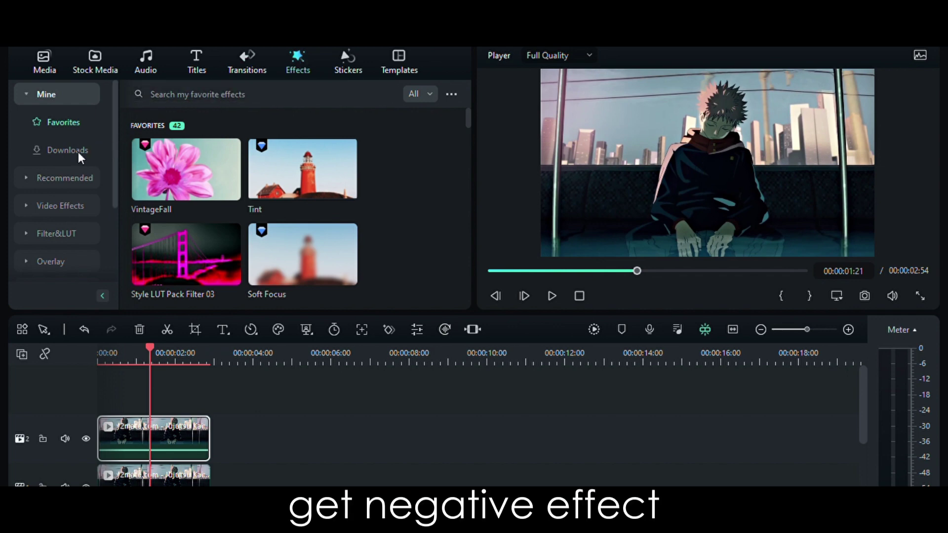
{"action": "left_click", "coordinate": [190, 101]}
{"action": "type", "text": "negativ"}
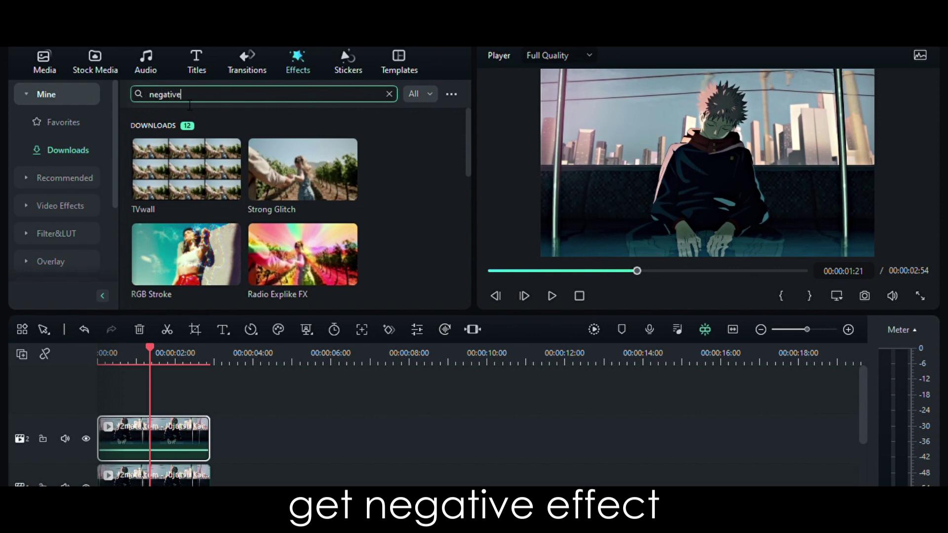
{"action": "type", "text": "e"}
{"action": "key", "text": "Return"}
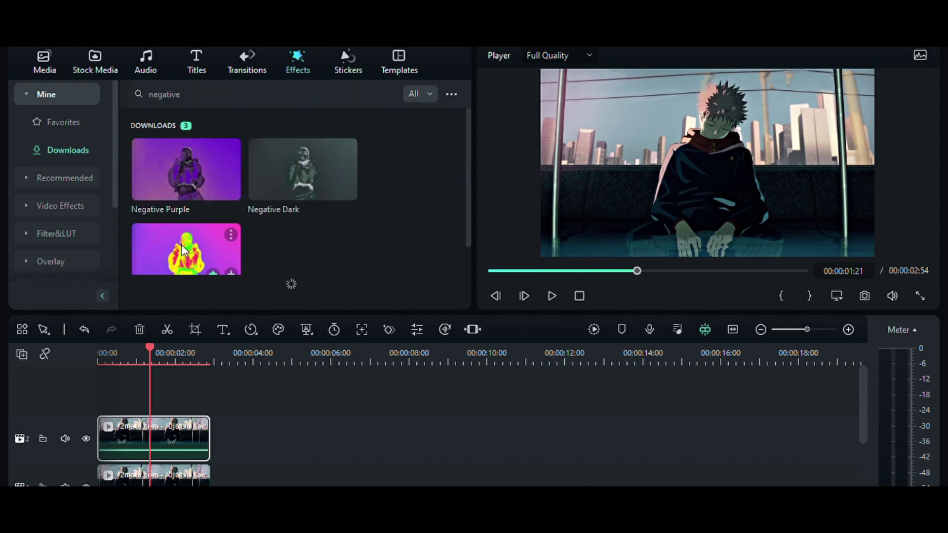
{"action": "left_click_drag", "start_coordinate": [182, 179], "coordinate": [143, 431]}
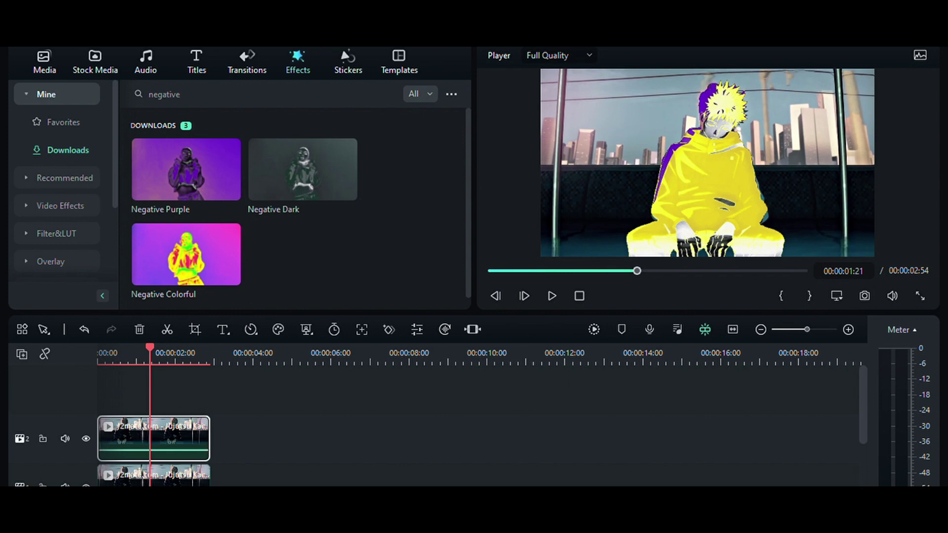
Play back the timeline to review the negative effect on the character, and undo the latest change
{"action": "left_click_drag", "start_coordinate": [153, 355], "coordinate": [146, 354]}
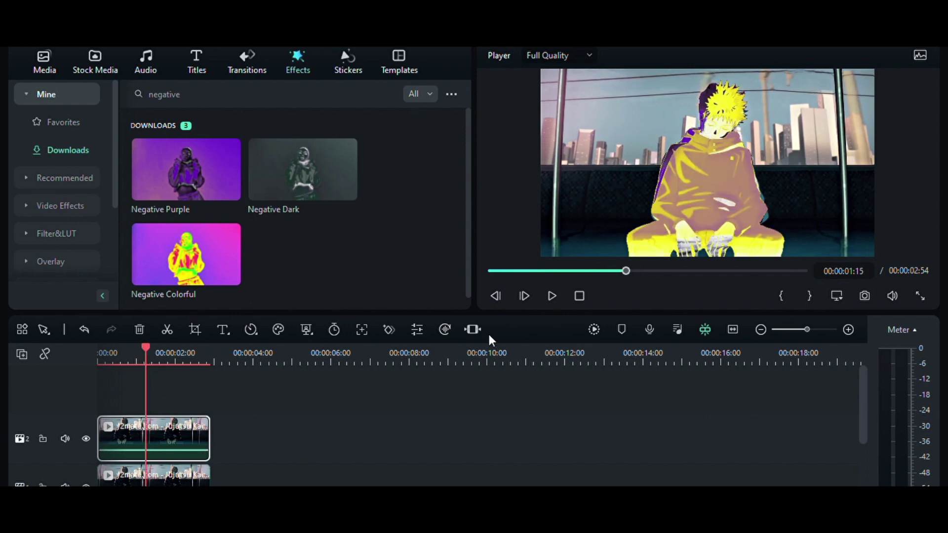
{"action": "key", "text": "space"}
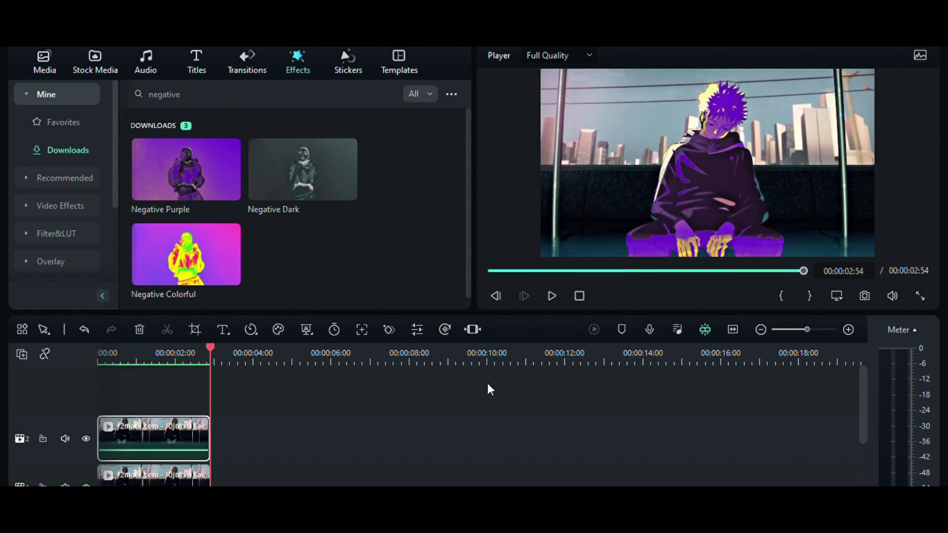
{"action": "left_click_drag", "start_coordinate": [211, 351], "coordinate": [137, 357]}
{"action": "key", "text": "ctrl+z"}
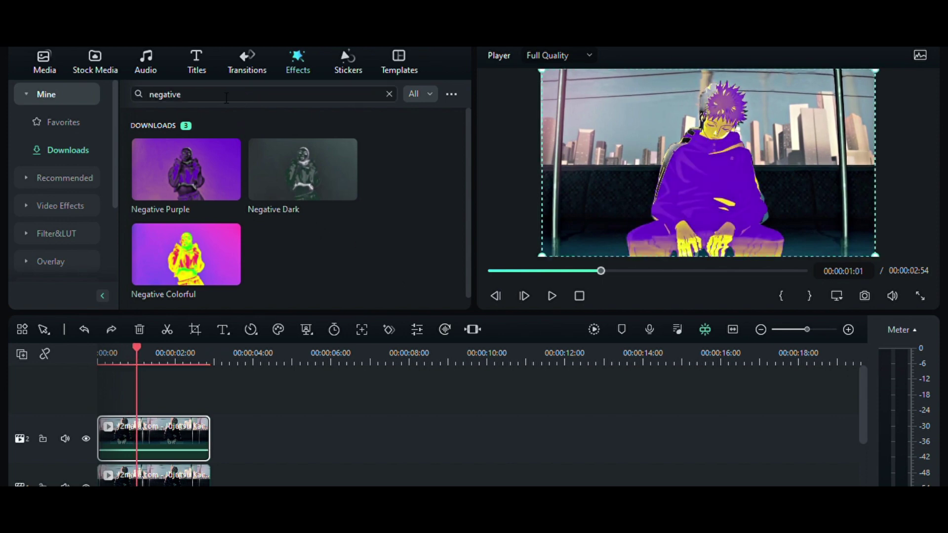
Search the downloaded effects for "glow" and apply BCC Plus Glow to the masked clip on the upper track
{"action": "left_click", "coordinate": [227, 98]}
{"action": "left_click", "coordinate": [389, 95]}
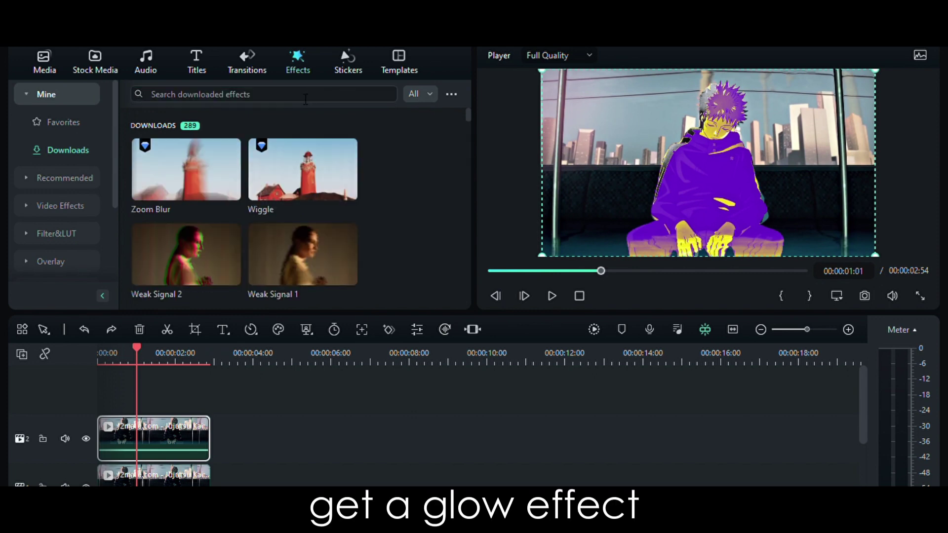
{"action": "left_click", "coordinate": [177, 98]}
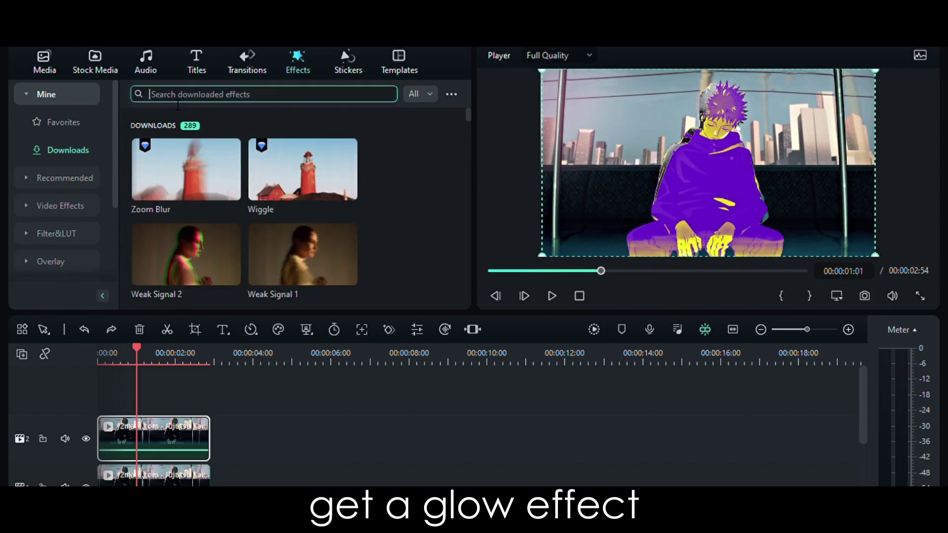
{"action": "type", "text": "glow"}
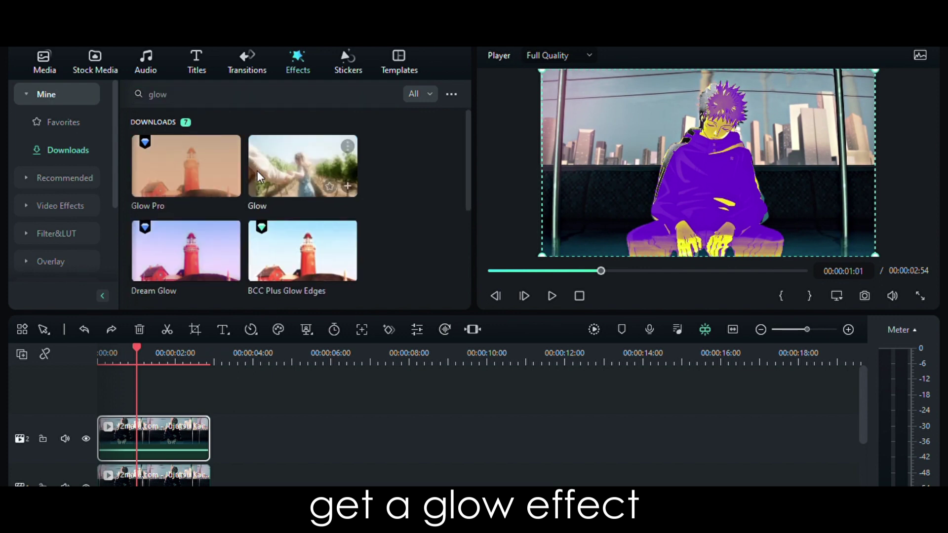
{"action": "scroll", "coordinate": [257, 177], "scroll_direction": "down", "scroll_amount": 2}
{"action": "scroll", "coordinate": [294, 232], "scroll_direction": "down", "scroll_amount": 2}
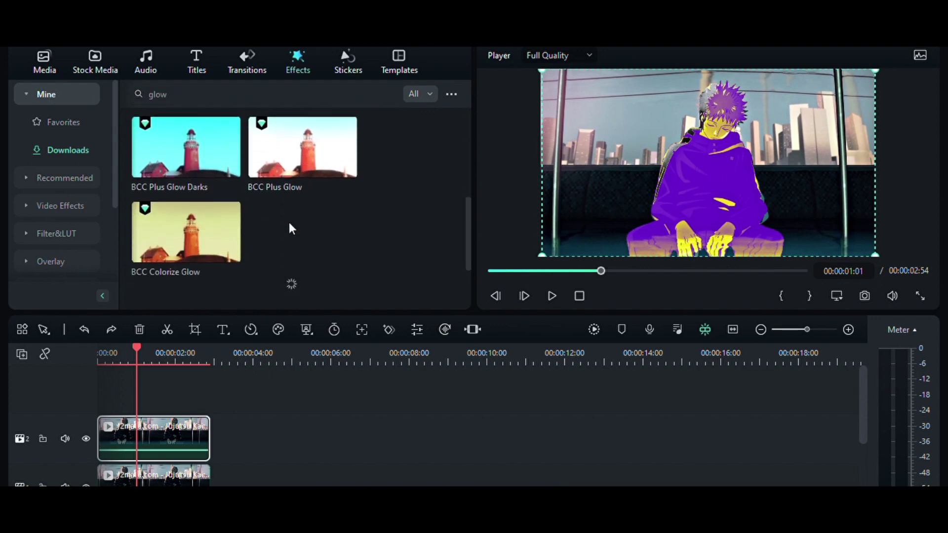
{"action": "left_click_drag", "start_coordinate": [270, 173], "coordinate": [154, 442]}
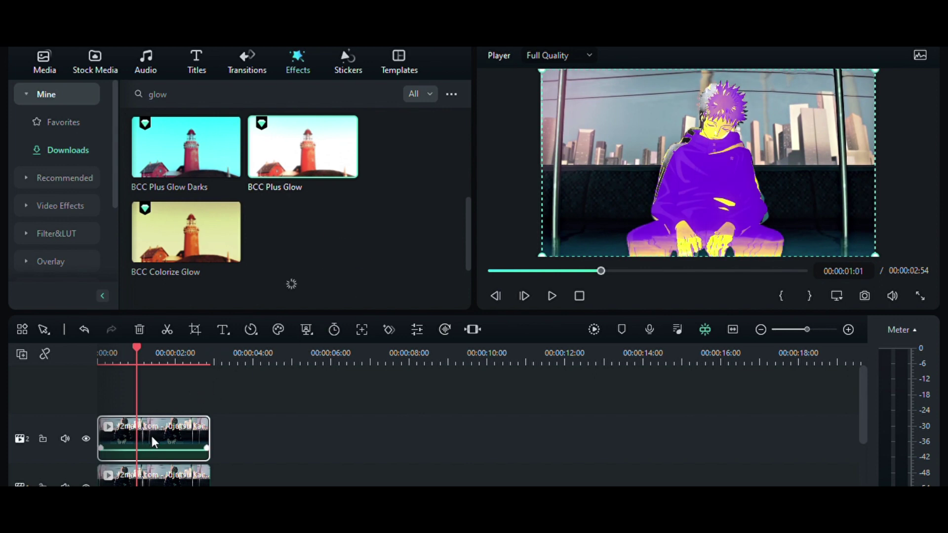
In the masked clip's BCC Plus Glow settings, set Brightness to 121.50, Blur X to 134.90 and Blur Y to 115.40
{"action": "double_click", "coordinate": [152, 436]}
{"action": "left_click", "coordinate": [237, 56]}
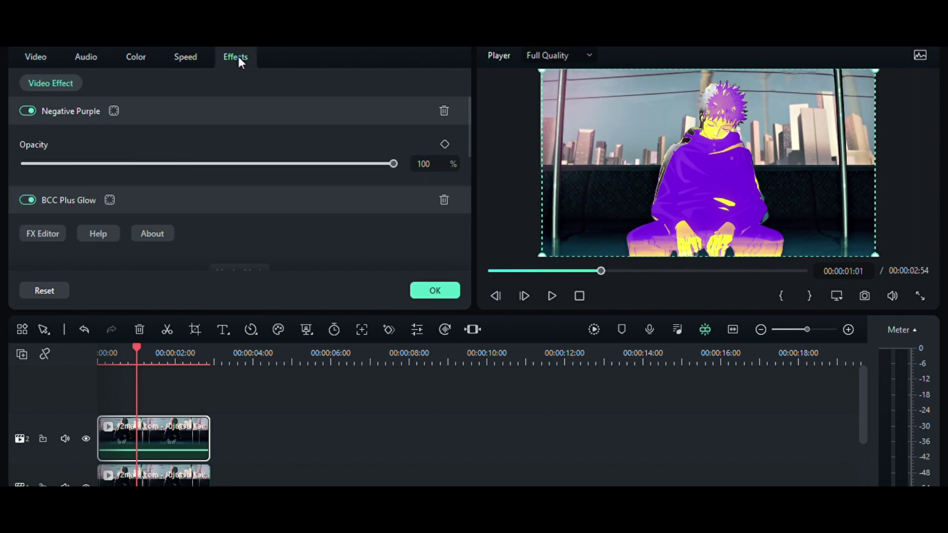
{"action": "scroll", "coordinate": [60, 207], "scroll_direction": "down", "scroll_amount": 5}
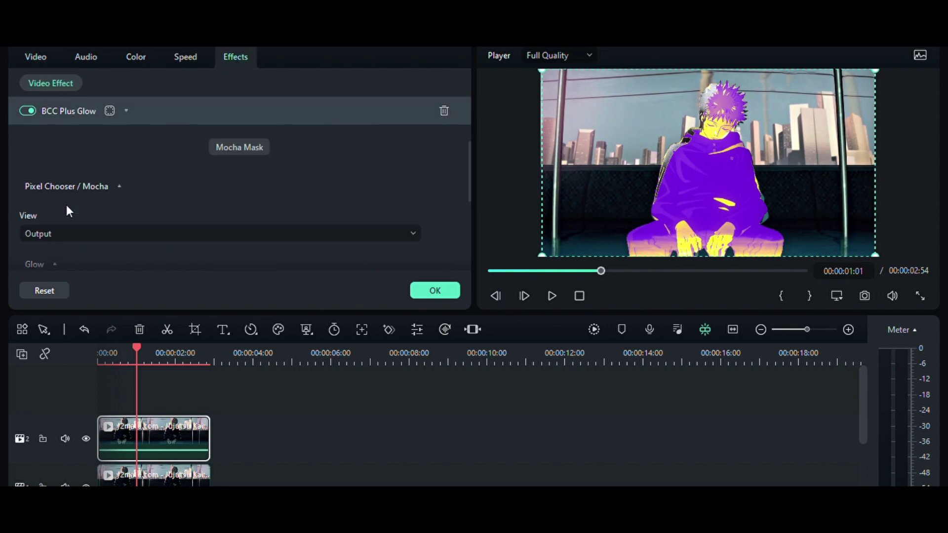
{"action": "left_click", "coordinate": [41, 182]}
{"action": "scroll", "coordinate": [42, 187], "scroll_direction": "down", "scroll_amount": 2}
{"action": "left_click_drag", "start_coordinate": [78, 184], "coordinate": [135, 211]}
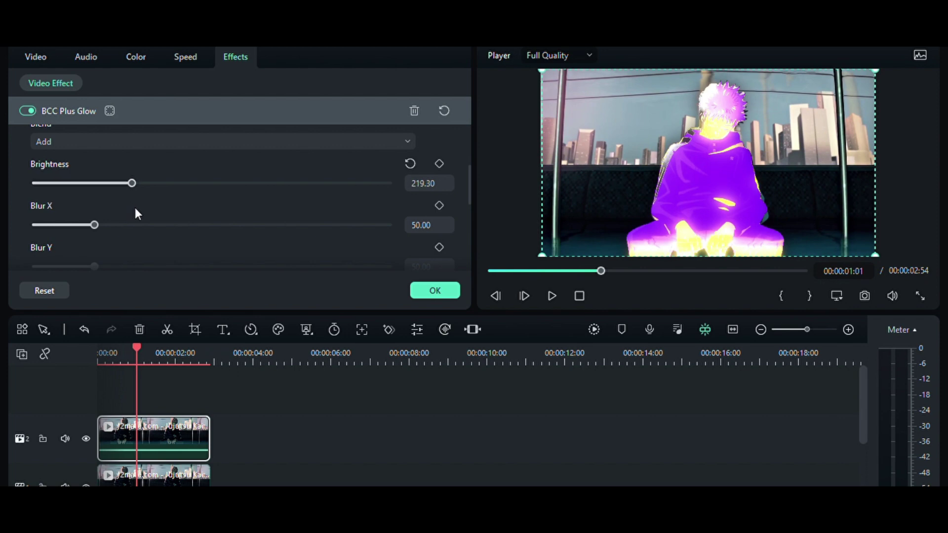
{"action": "scroll", "coordinate": [330, 236], "scroll_direction": "down", "scroll_amount": 1}
{"action": "left_click", "coordinate": [446, 250]}
{"action": "left_click_drag", "start_coordinate": [132, 224], "coordinate": [172, 225]}
{"action": "left_click_drag", "start_coordinate": [138, 182], "coordinate": [195, 183]}
{"action": "scroll", "coordinate": [193, 187], "scroll_direction": "up", "scroll_amount": 1}
{"action": "left_click_drag", "start_coordinate": [132, 182], "coordinate": [89, 185]}
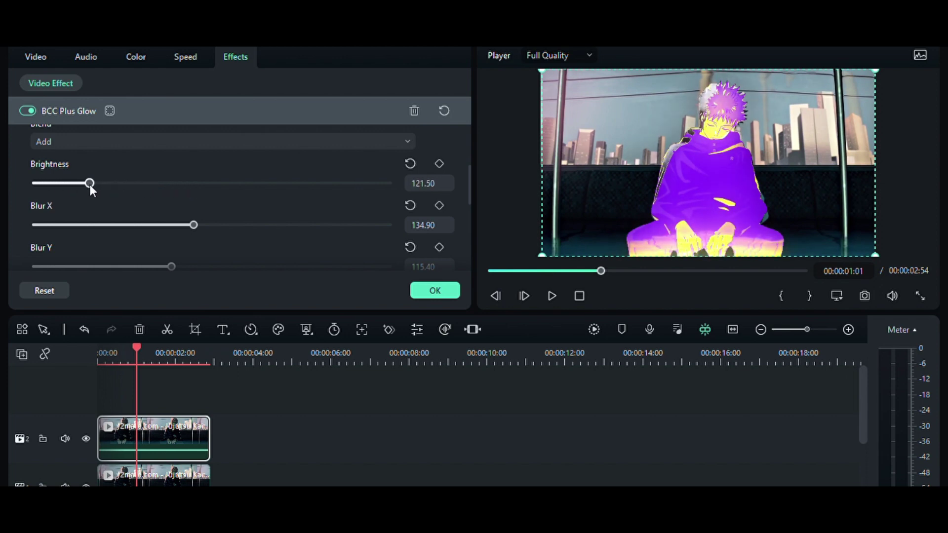
Render the preview and play the timeline from the start to review the glow on the character
{"action": "left_click_drag", "start_coordinate": [137, 346], "coordinate": [96, 343]}
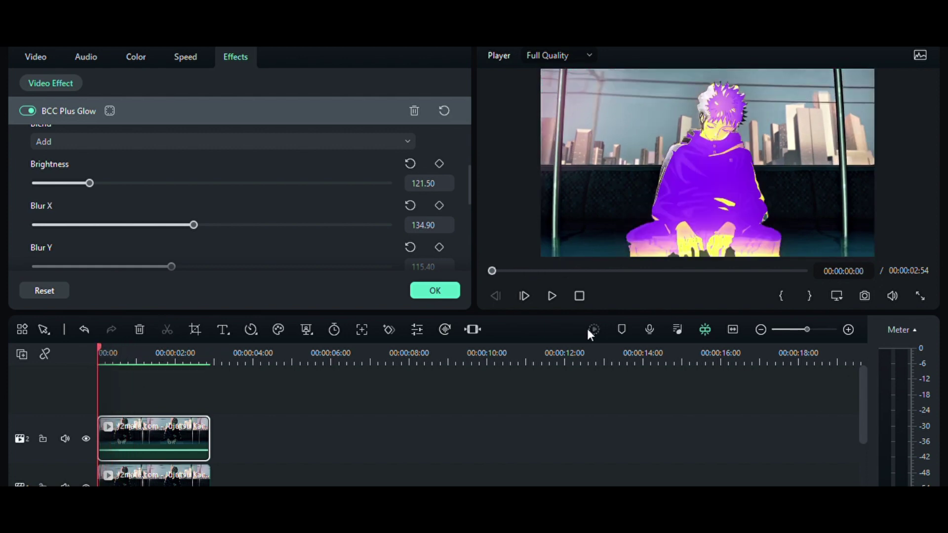
{"action": "key", "text": "space"}
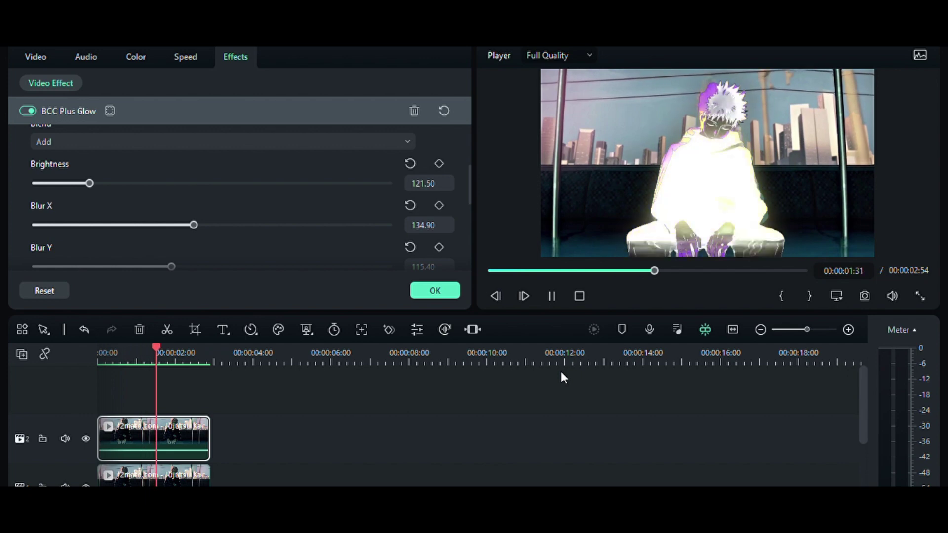
{"action": "key", "text": "space"}
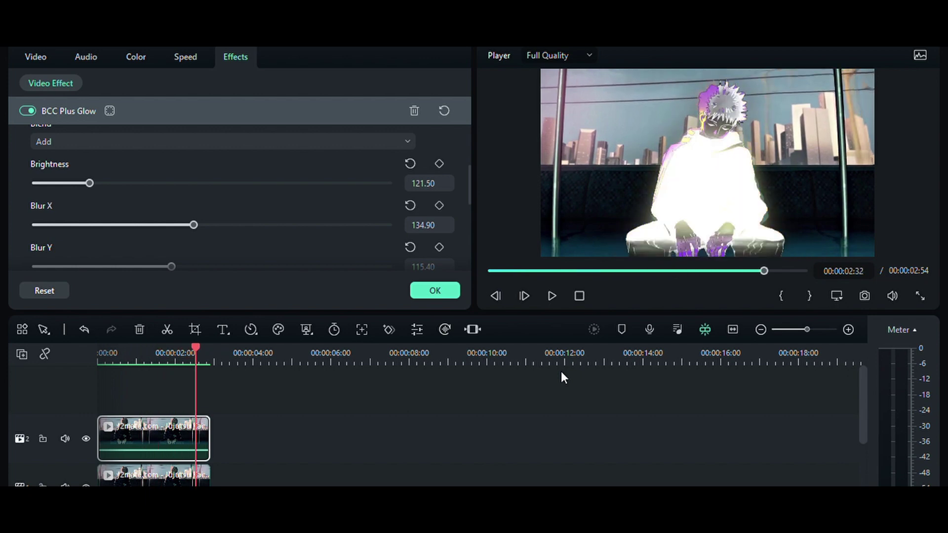
Keyframe the masked clip's opacity at 0% at 00:00:00:27, 100% at 00:00:01:31 and 0% at 00:00:02:34
{"action": "left_click", "coordinate": [37, 57]}
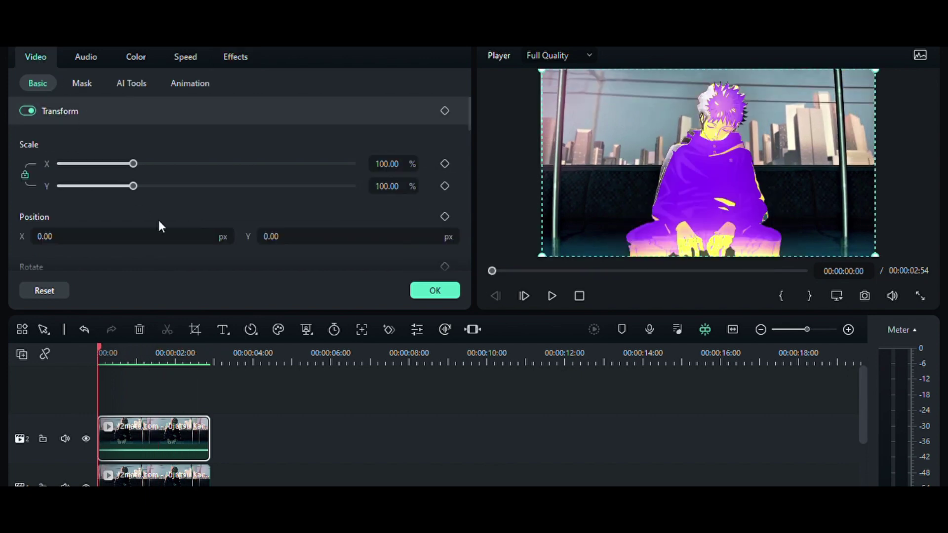
{"action": "scroll", "coordinate": [159, 223], "scroll_direction": "down", "scroll_amount": 10}
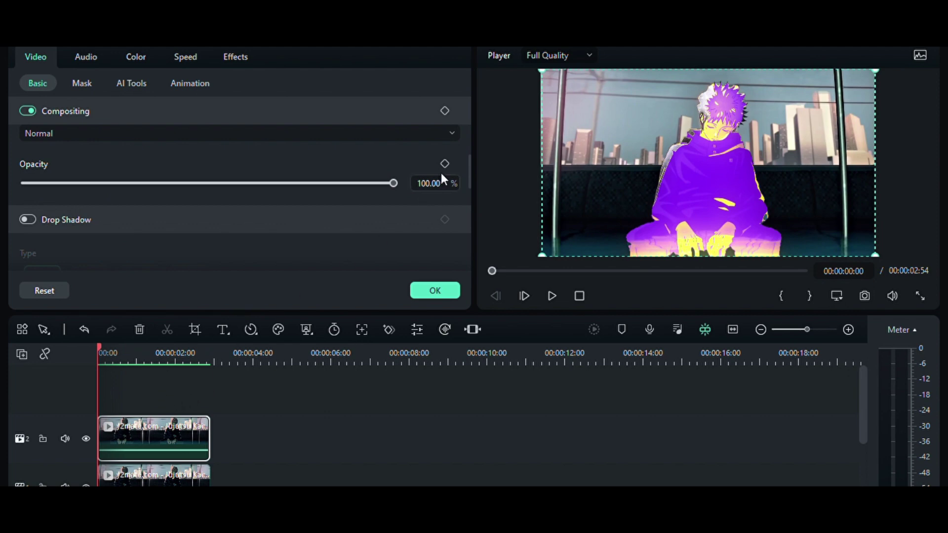
{"action": "left_click_drag", "start_coordinate": [98, 352], "coordinate": [157, 360]}
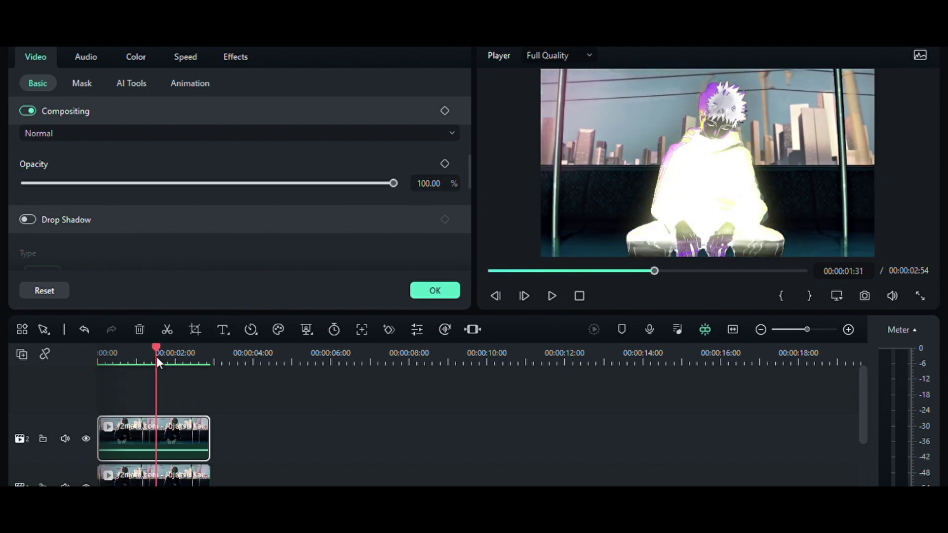
{"action": "left_click", "coordinate": [445, 163]}
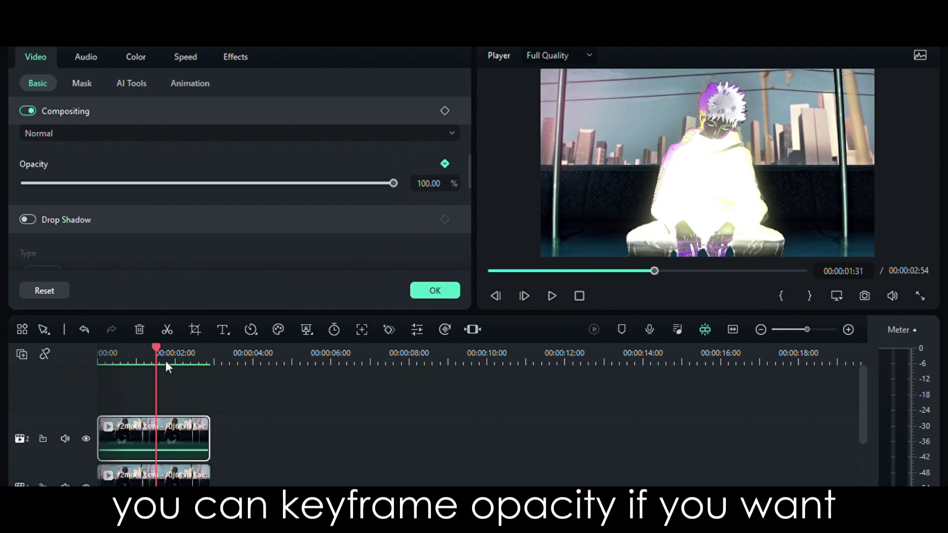
{"action": "left_click_drag", "start_coordinate": [157, 362], "coordinate": [115, 355]}
{"action": "left_click_drag", "start_coordinate": [153, 185], "coordinate": [7, 195]}
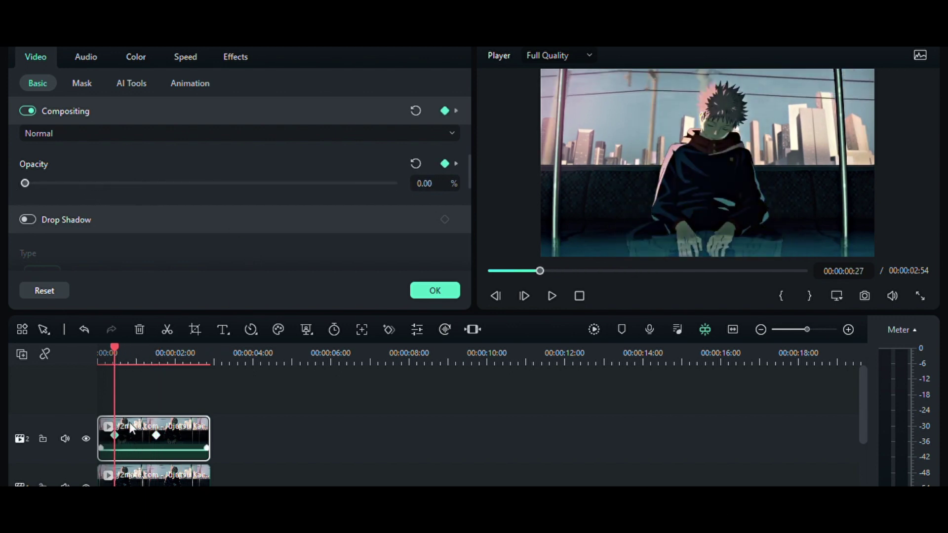
{"action": "left_click_drag", "start_coordinate": [115, 348], "coordinate": [195, 368]}
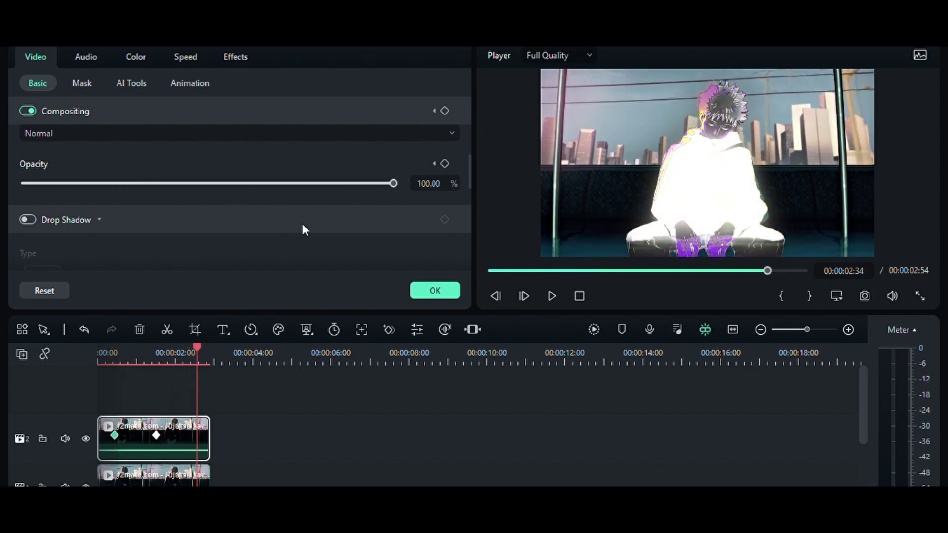
{"action": "left_click_drag", "start_coordinate": [294, 183], "coordinate": [7, 192]}
Play the timeline from the start to review the opacity fade, closing the clip settings and replaying it
{"action": "key", "text": "Home"}
{"action": "key", "text": "space"}
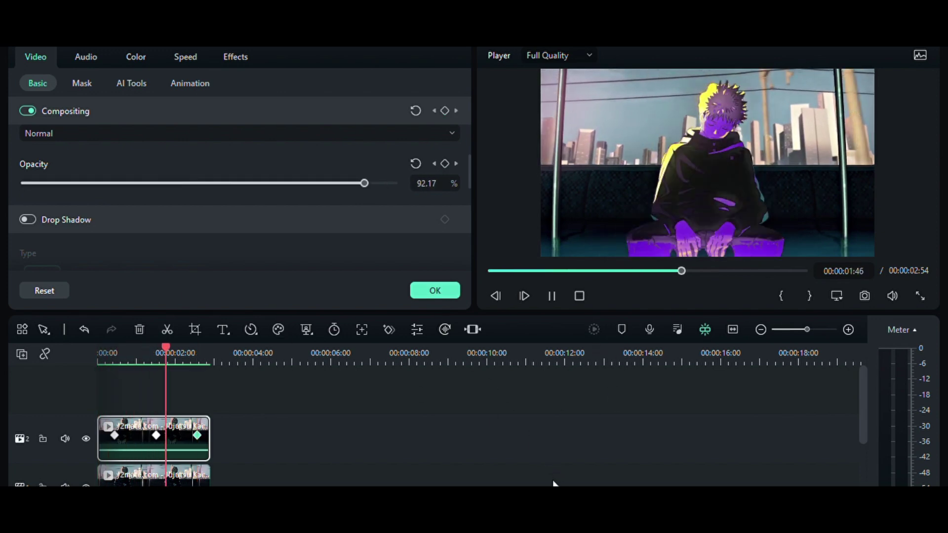
{"action": "left_click", "coordinate": [554, 483]}
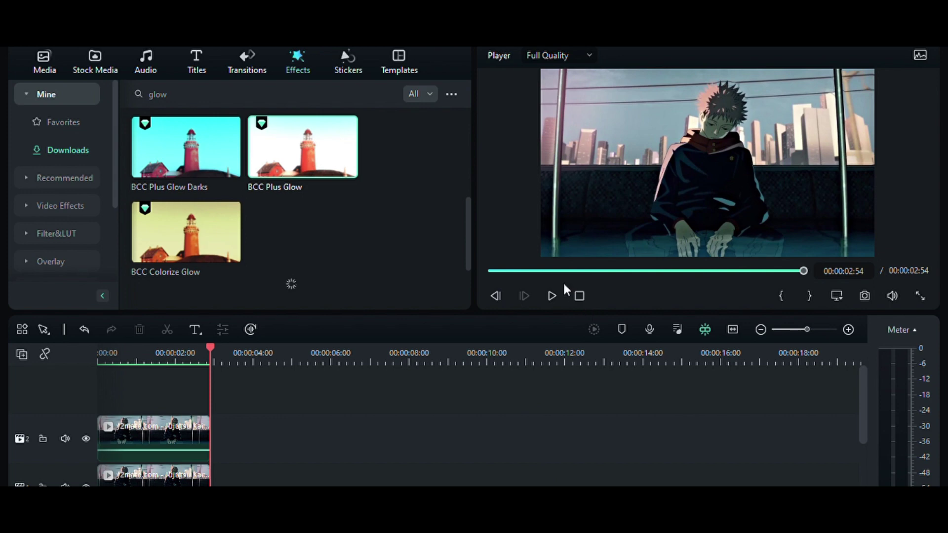
{"action": "left_click", "coordinate": [574, 294]}
{"action": "left_click", "coordinate": [190, 431]}
{"action": "key", "text": "space"}
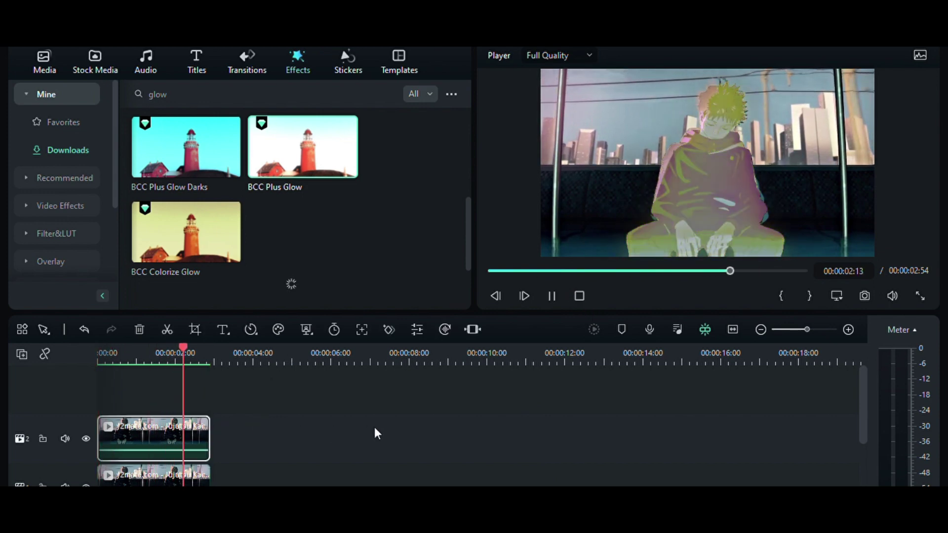